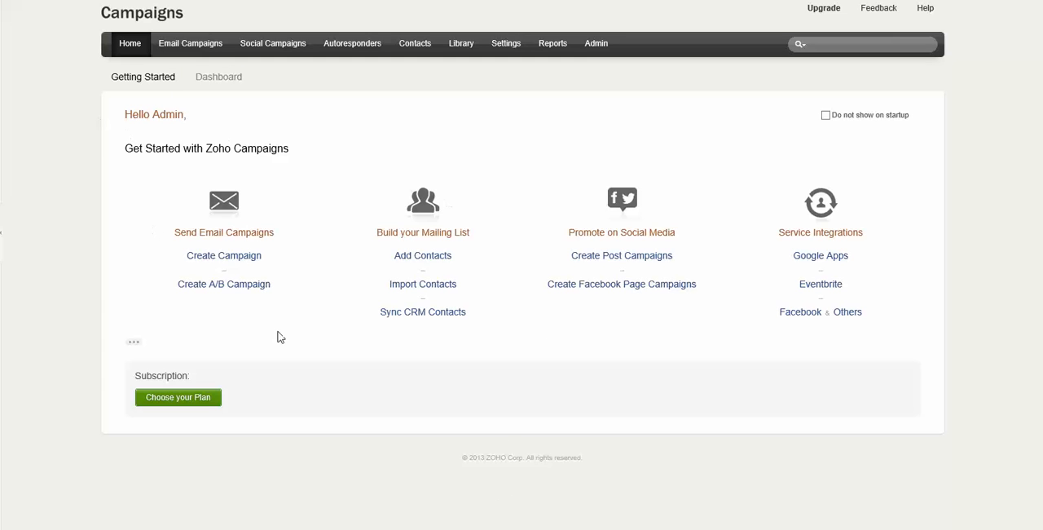
- Open the CRM contact sync services and add a new sync for the Zoho CRM account
triple_click(388, 321)
click(438, 319)
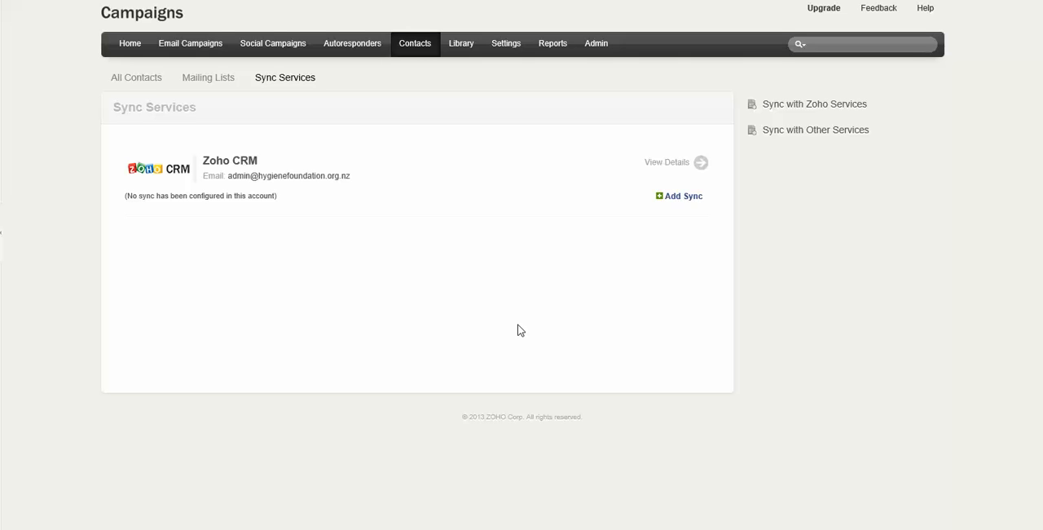
click(678, 196)
- Enter "Member Newsletter" as the sync description
scroll(562, 239, down, 3)
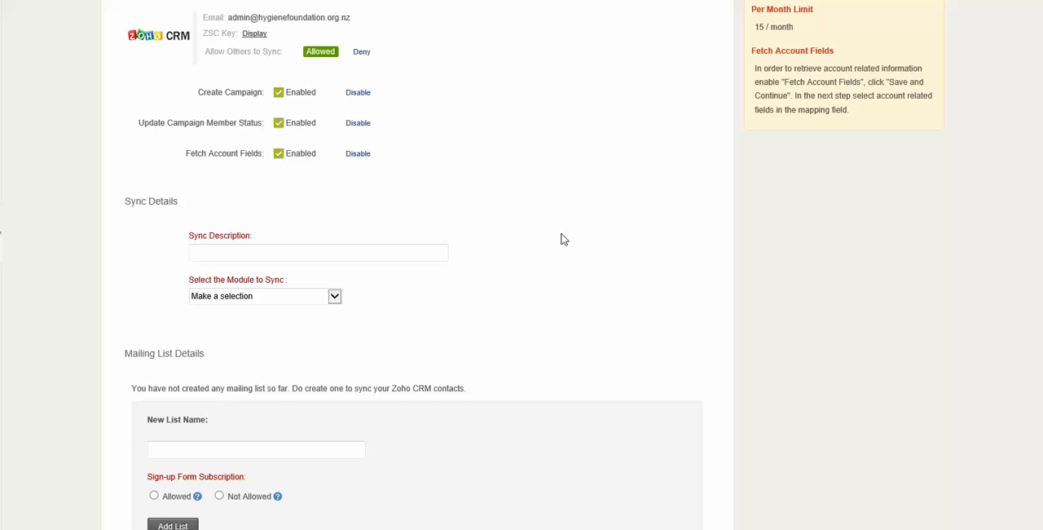
scroll(561, 239, down, 1)
click(252, 172)
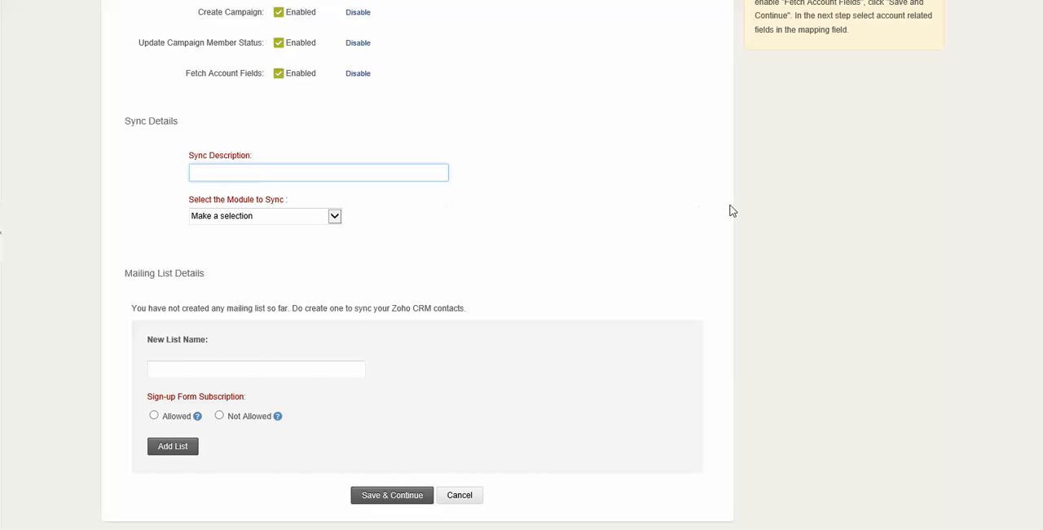
text(News)
text(letter)
text(Member)
- Set the sync to the Contacts module, limited to the custom view Newsletter Contacts
click(335, 215)
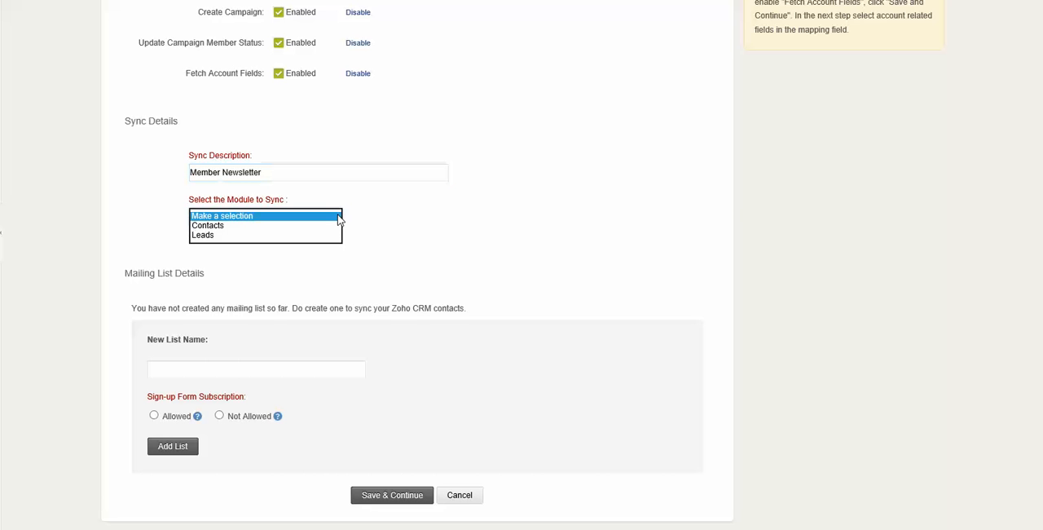
click(229, 228)
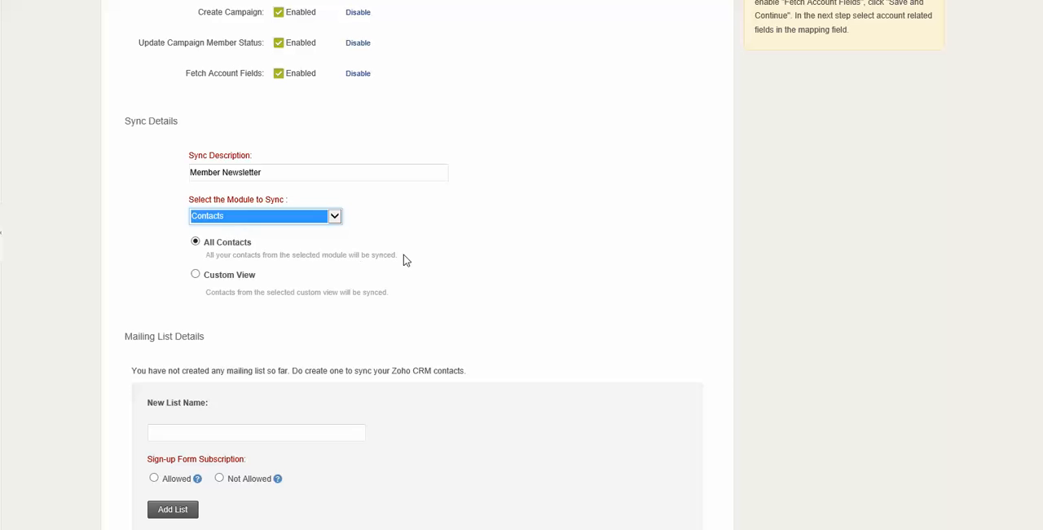
click(196, 274)
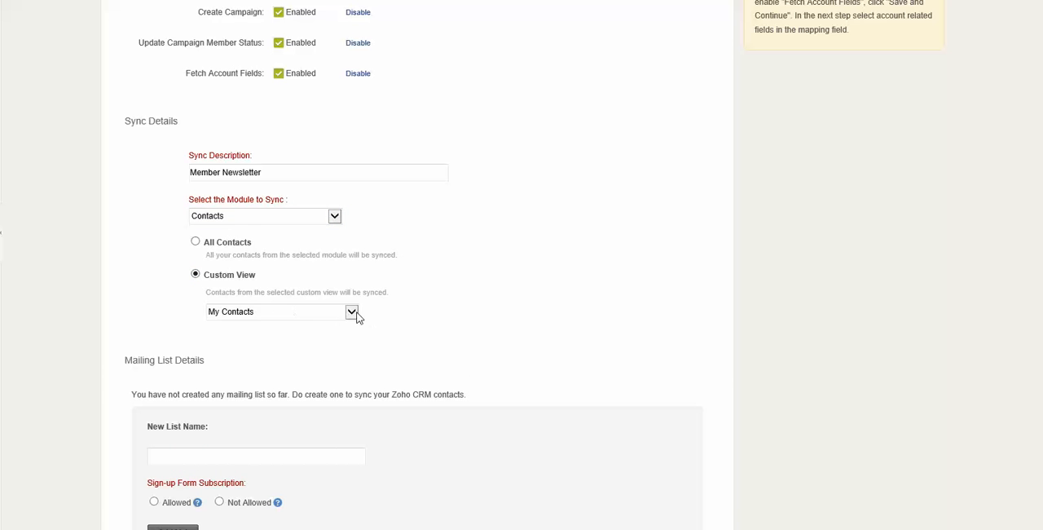
click(352, 316)
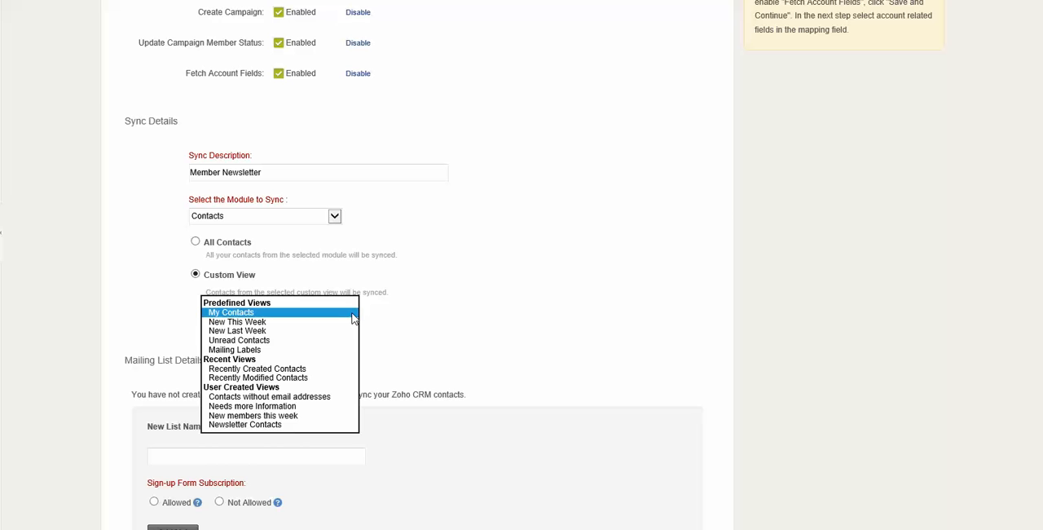
click(270, 427)
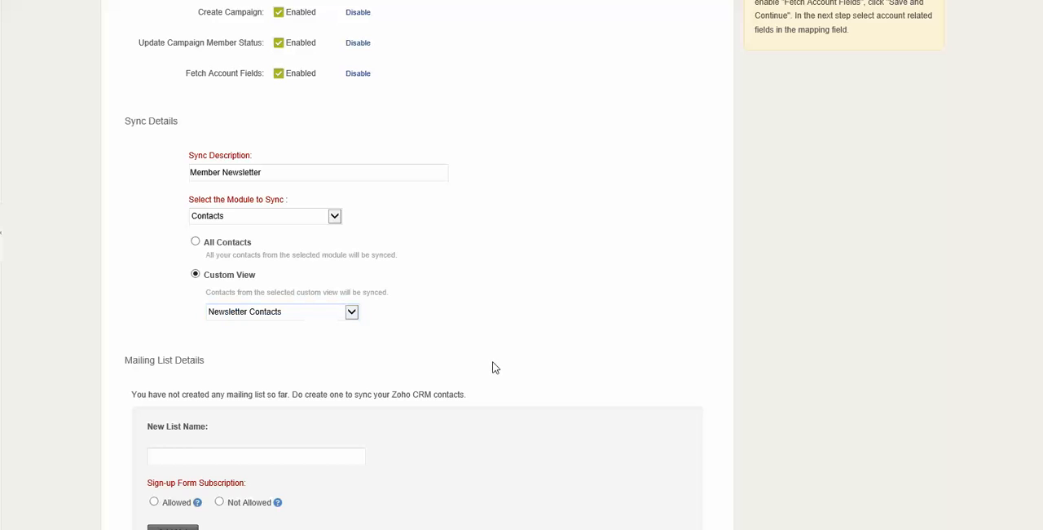
- Create a mailing list named "Member Newsletter" with sign-up form subscription not allowed, and save the sync details
scroll(493, 367, down, 3)
click(235, 339)
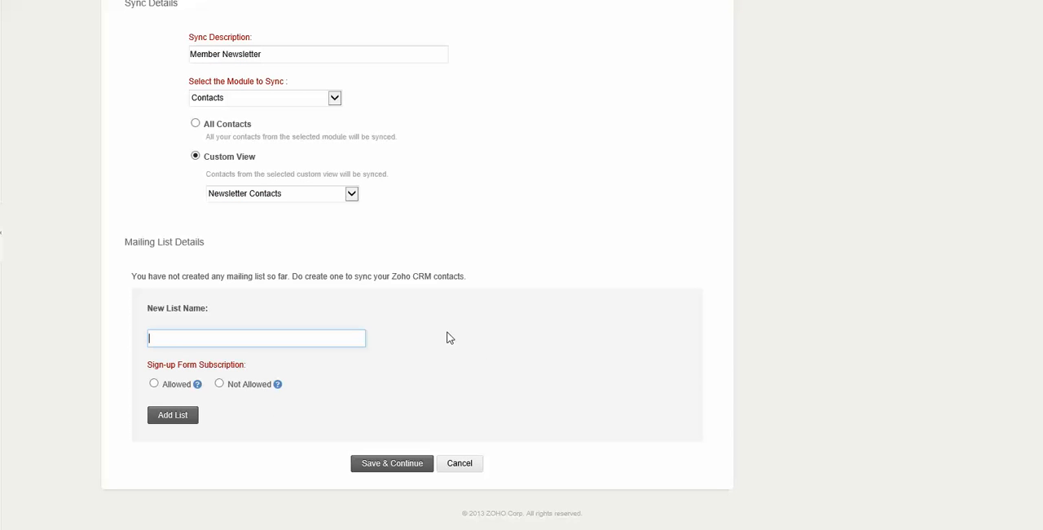
text(Member Newsletter)
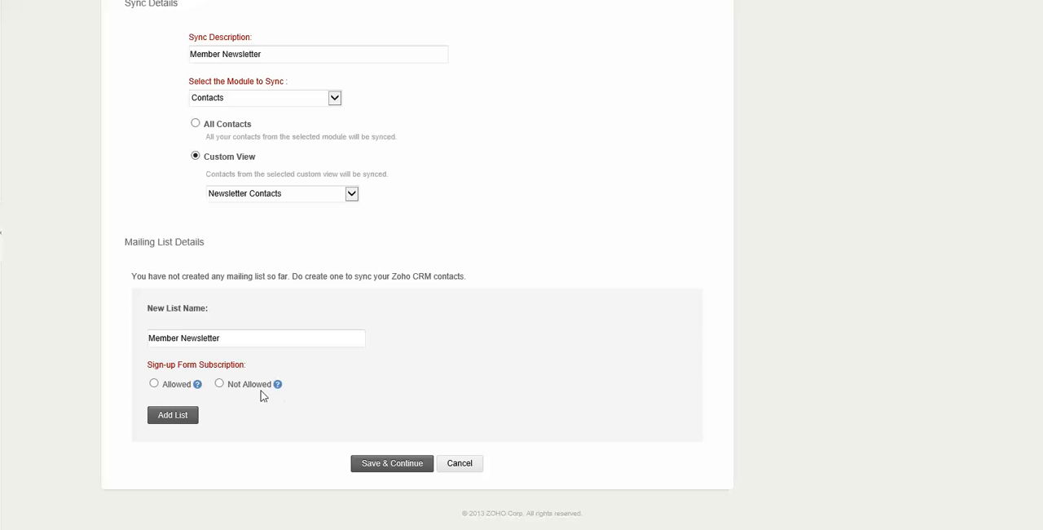
click(219, 384)
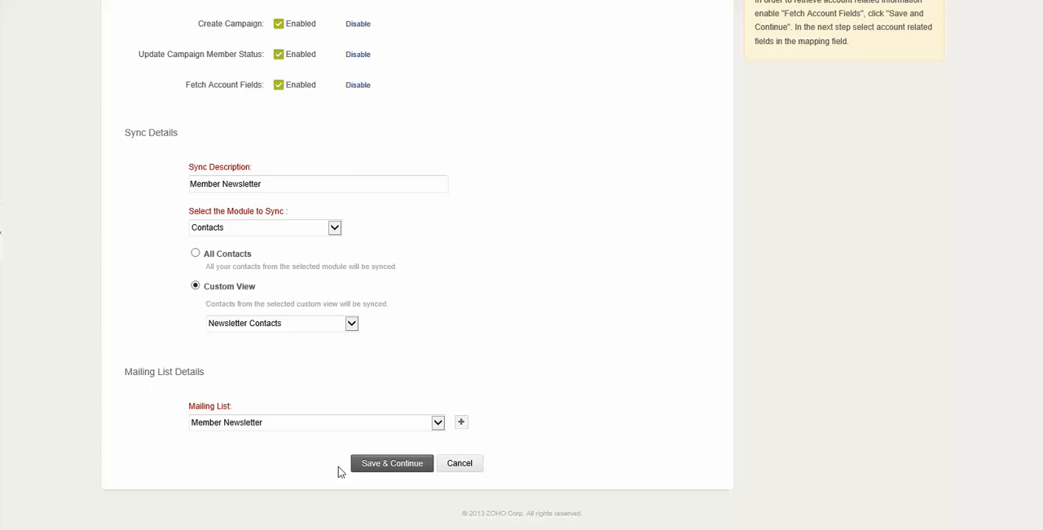
click(392, 463)
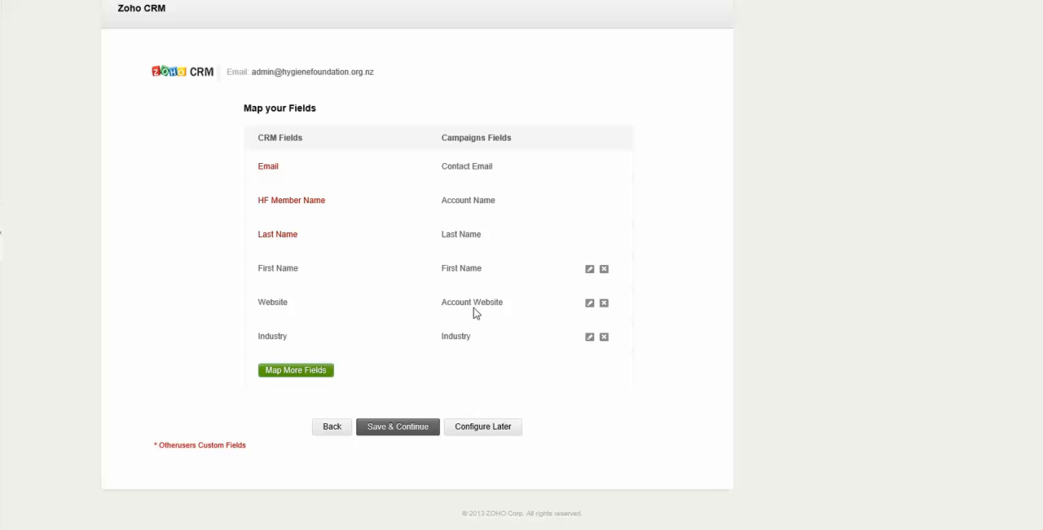
- Accept the default field mapping and set the fetch interval to weekly
click(397, 426)
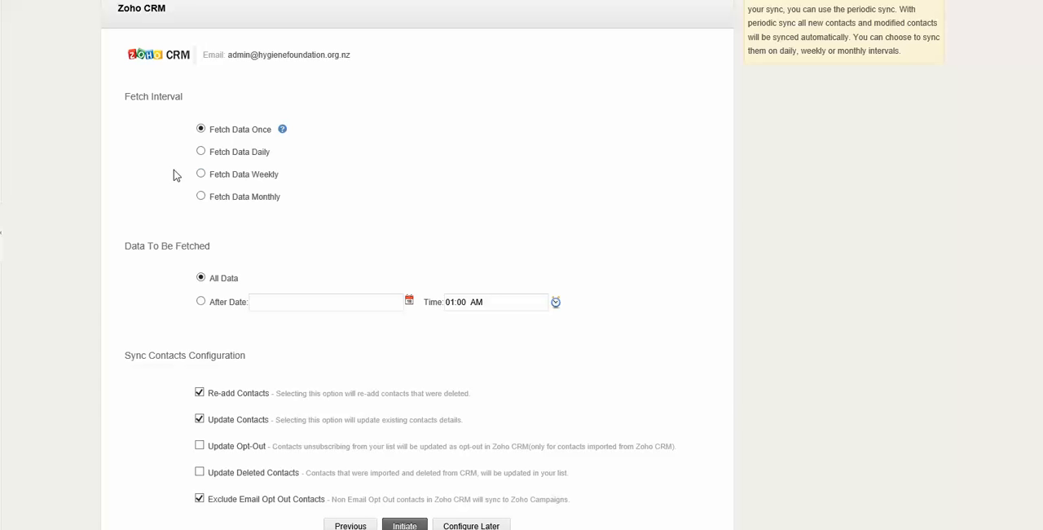
click(200, 173)
scroll(629, 242, up, 3)
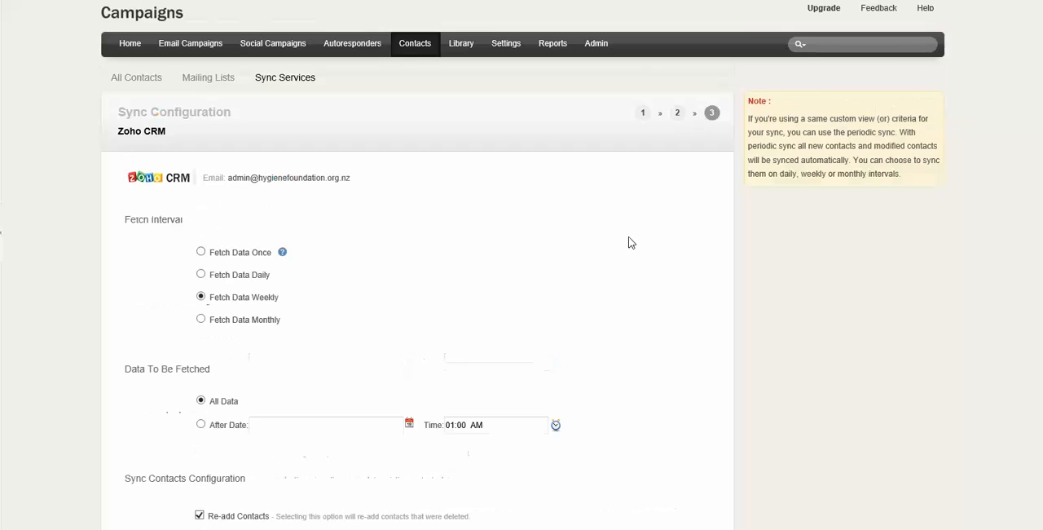
scroll(628, 242, down, 2)
scroll(628, 242, down, 1)
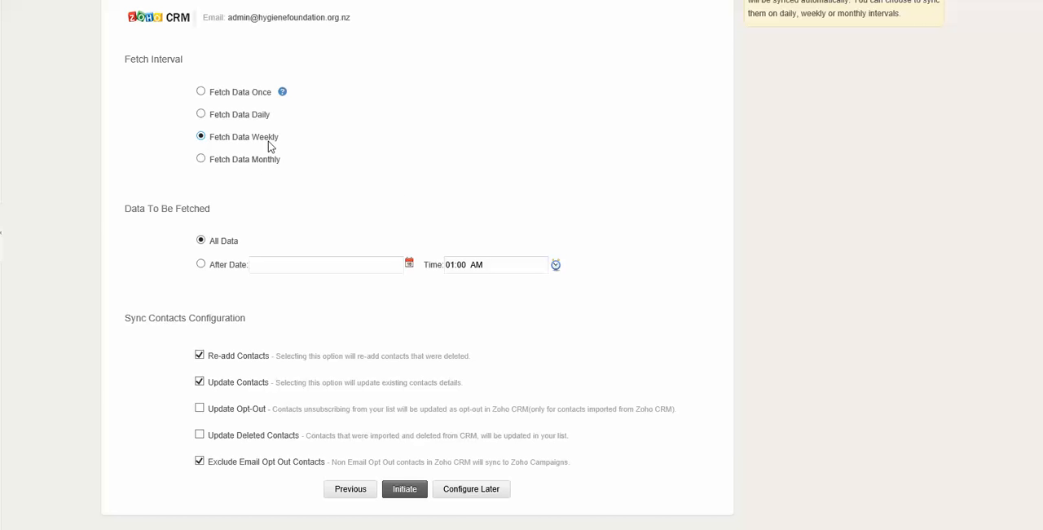
- Enable Update Opt-Out and Update Deleted Contacts with the Removed option, and initiate the sync
scroll(676, 247, down, 1)
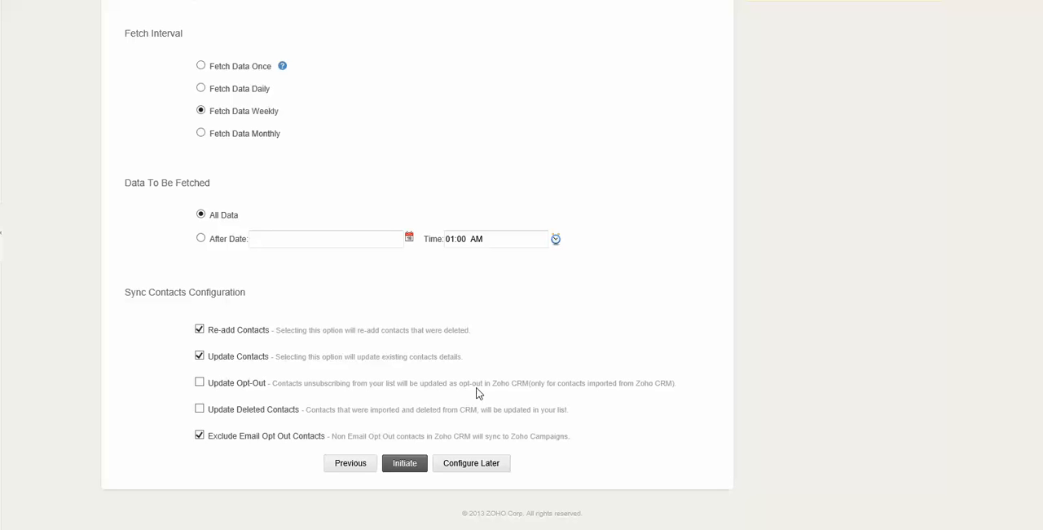
click(200, 382)
click(200, 409)
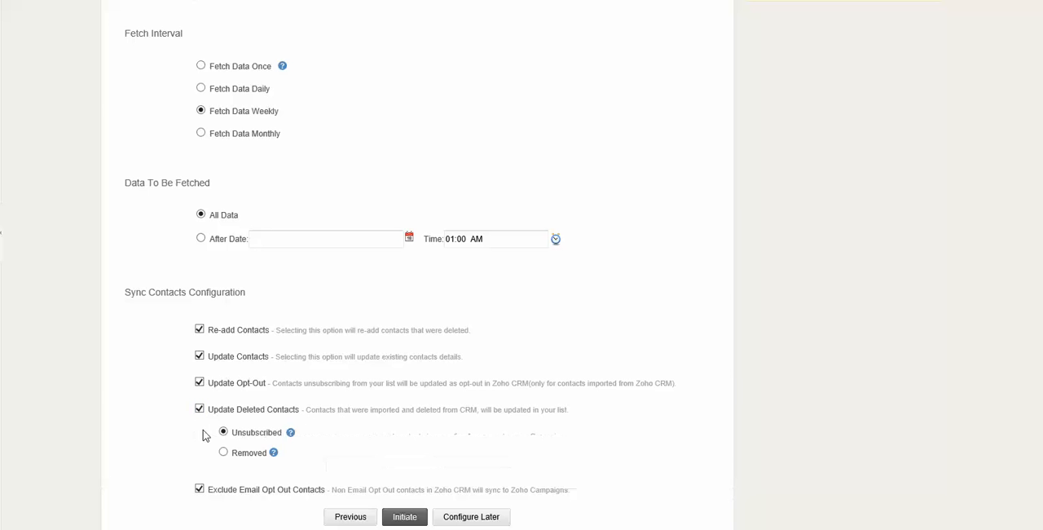
scroll(318, 457, down, 2)
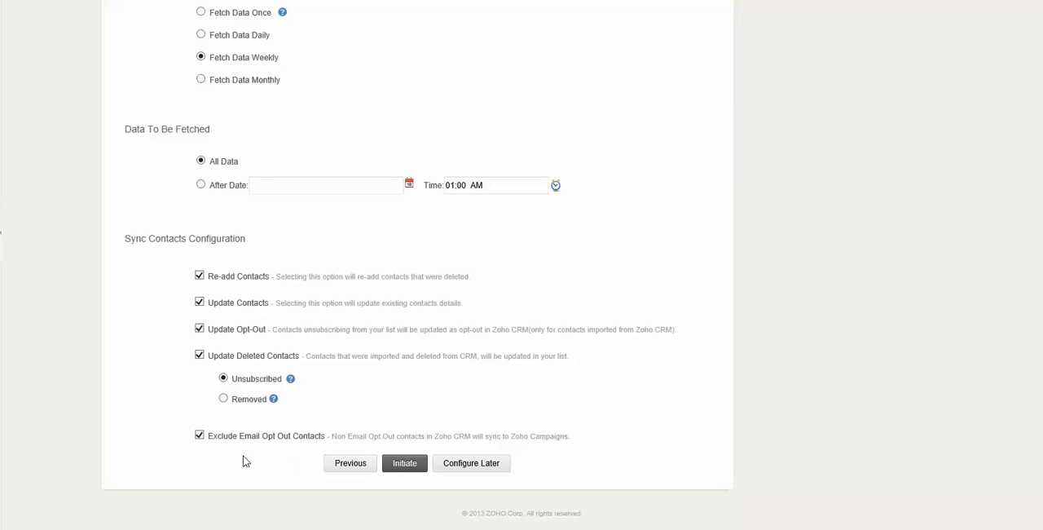
click(224, 398)
click(405, 463)
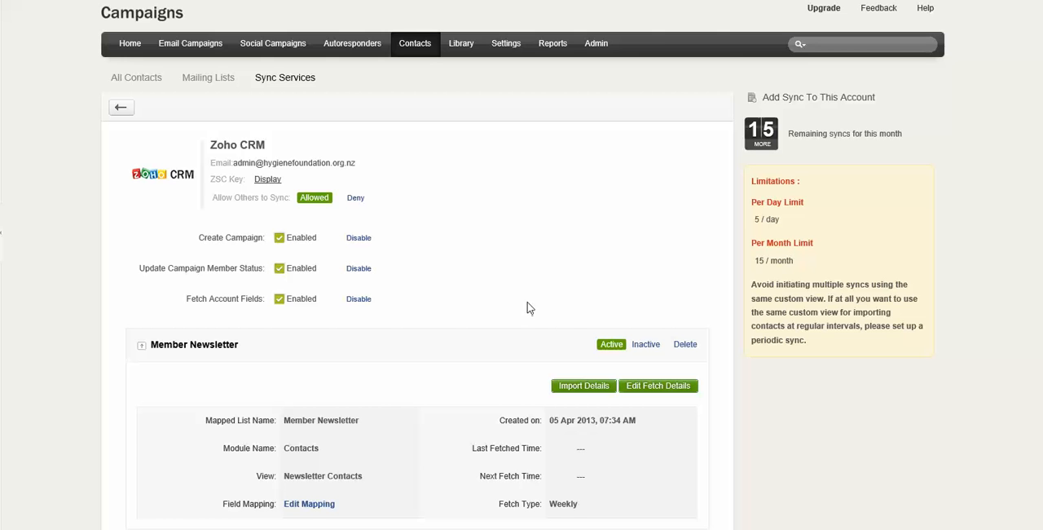
- Review the Member Newsletter sync details and check the All Contacts page for synced contacts
scroll(524, 307, down, 2)
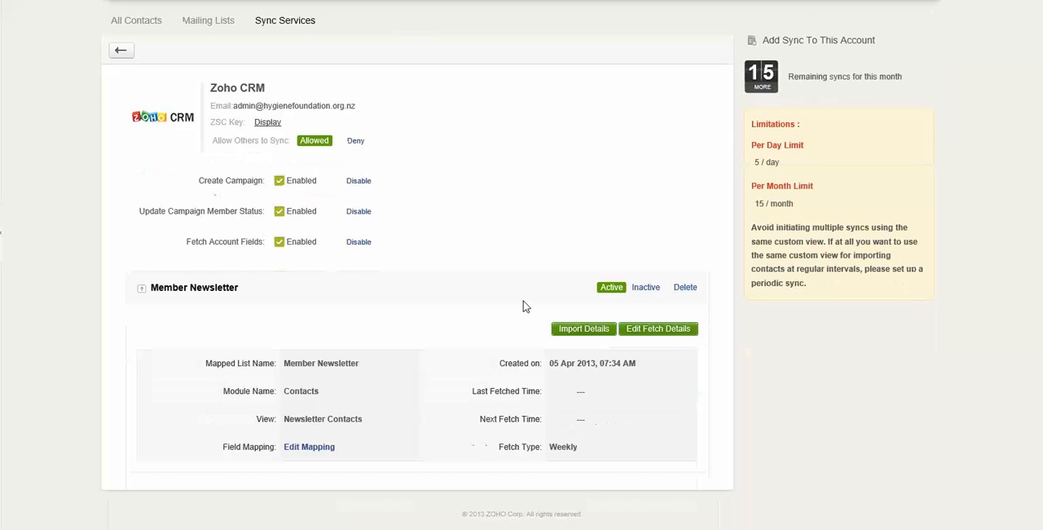
scroll(524, 307, up, 2)
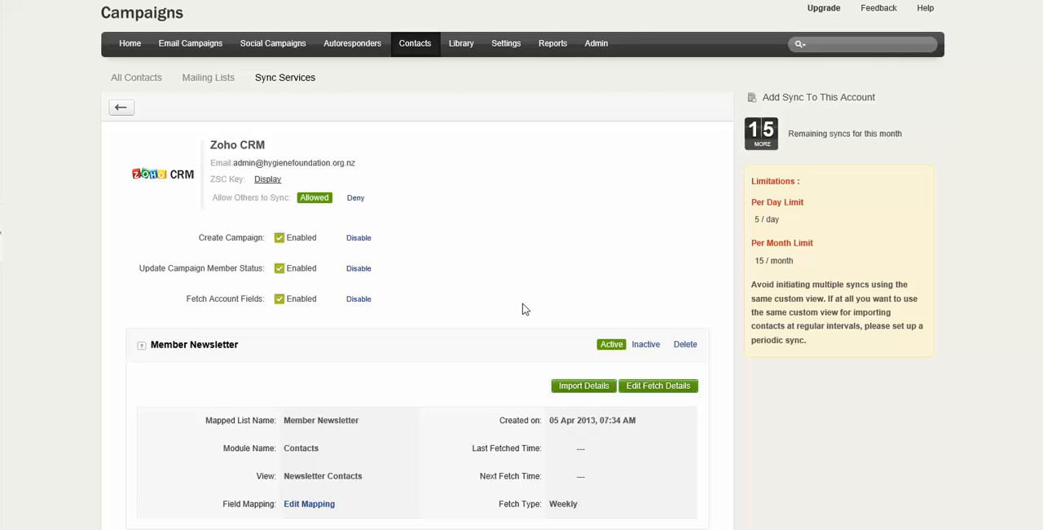
click(149, 83)
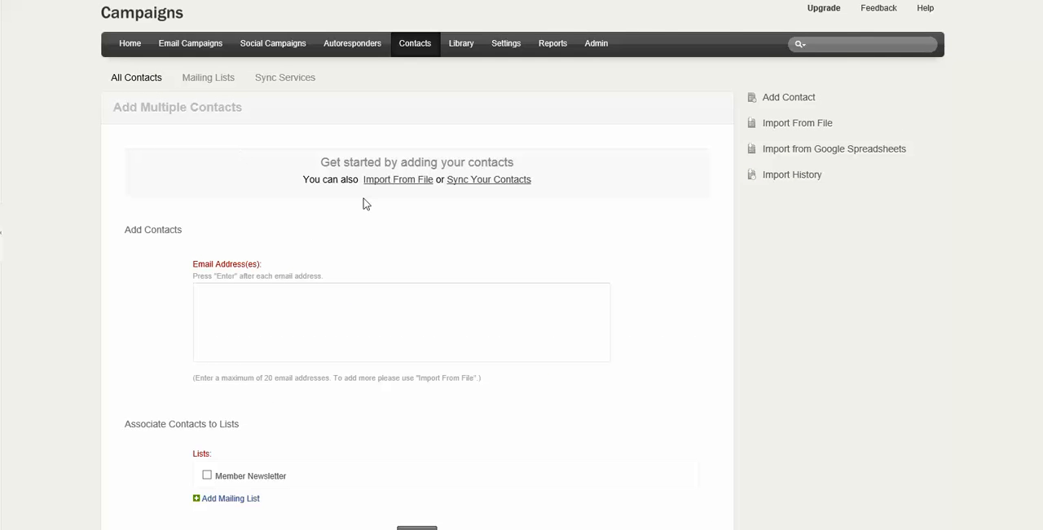
scroll(363, 203, down, 1)
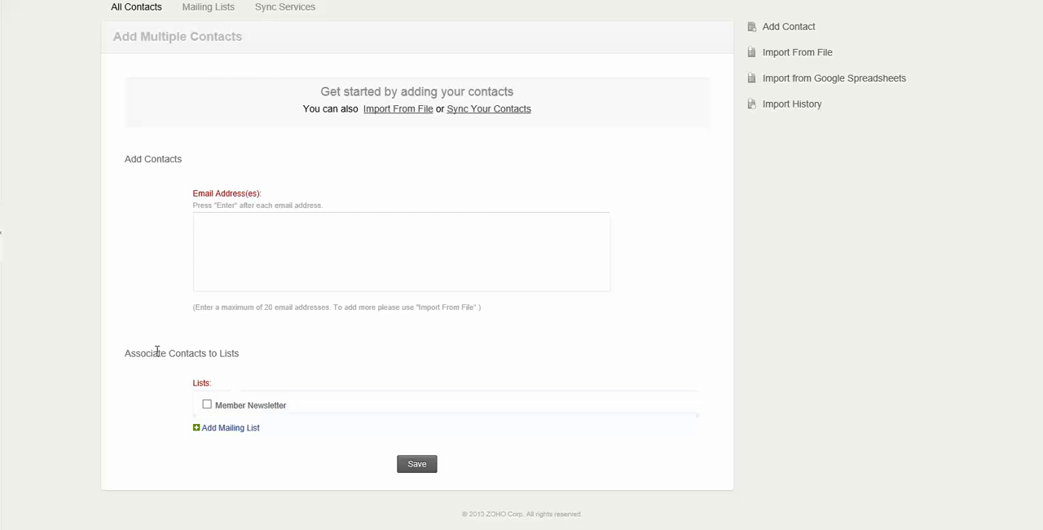
scroll(326, 163, up, 1)
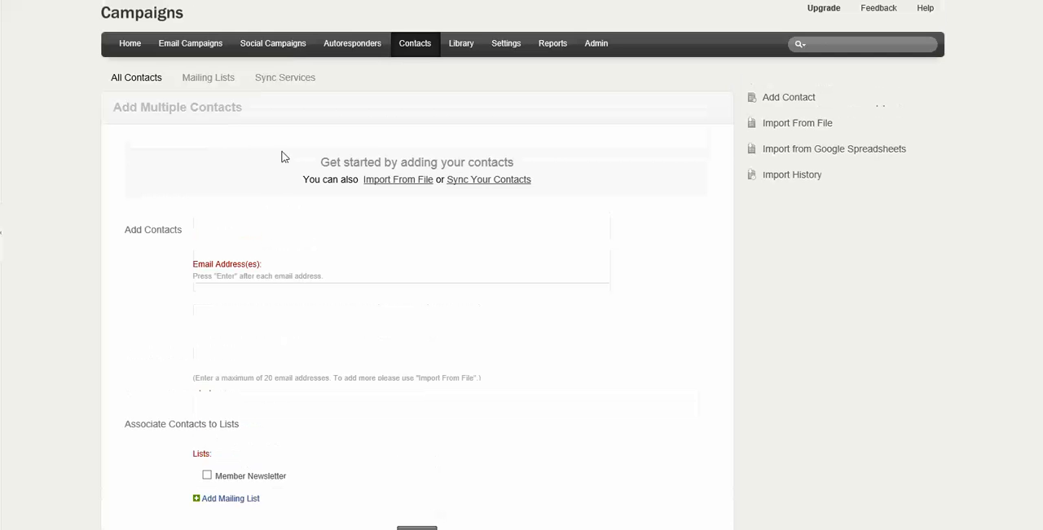
click(149, 81)
click(291, 78)
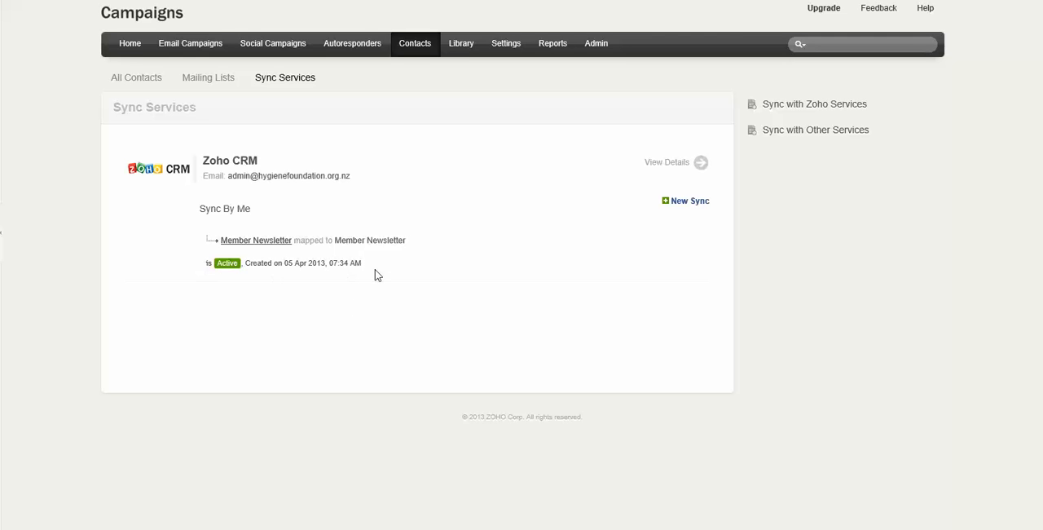
click(701, 163)
- List all contacts at 100 records per page and look through the synced entries
click(145, 83)
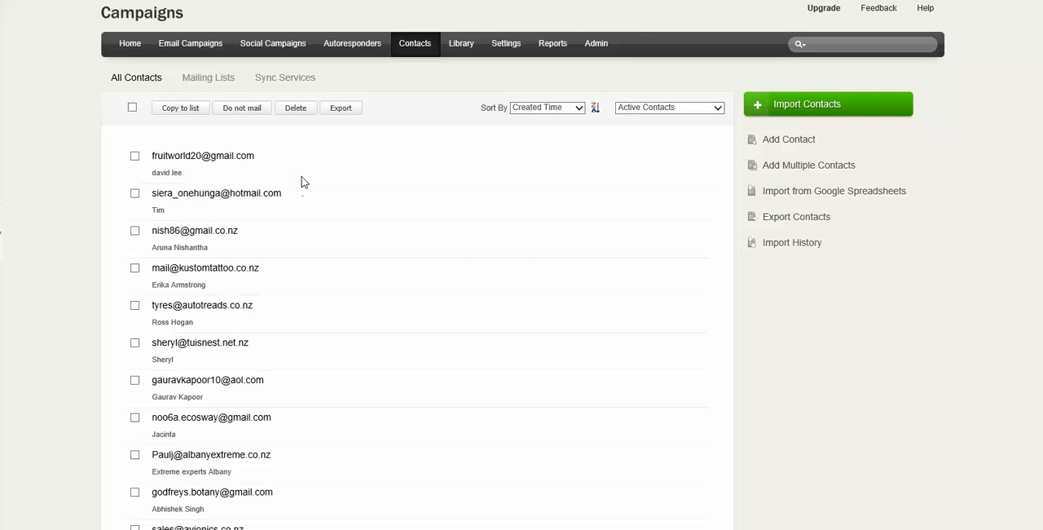
scroll(301, 181, down, 5)
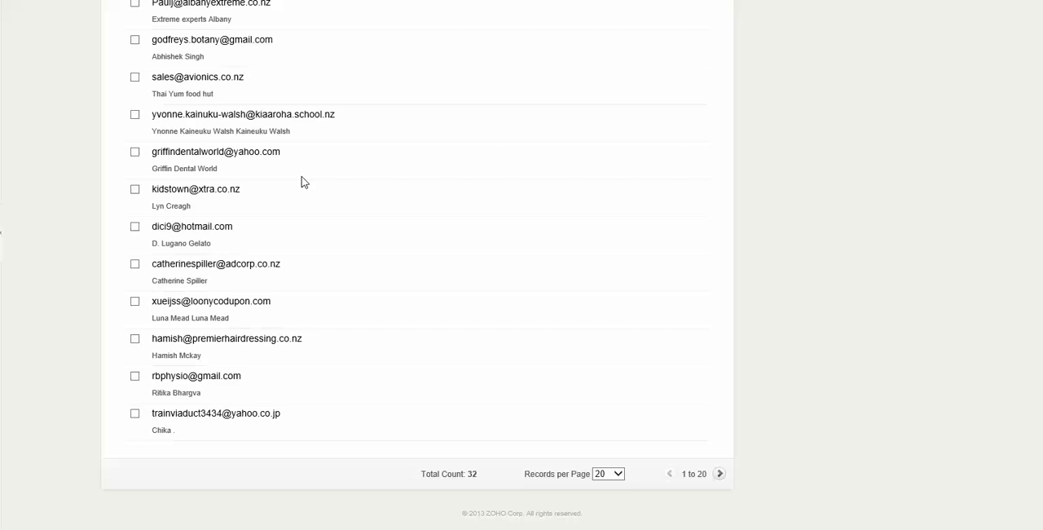
click(621, 476)
click(609, 494)
scroll(570, 429, down, 5)
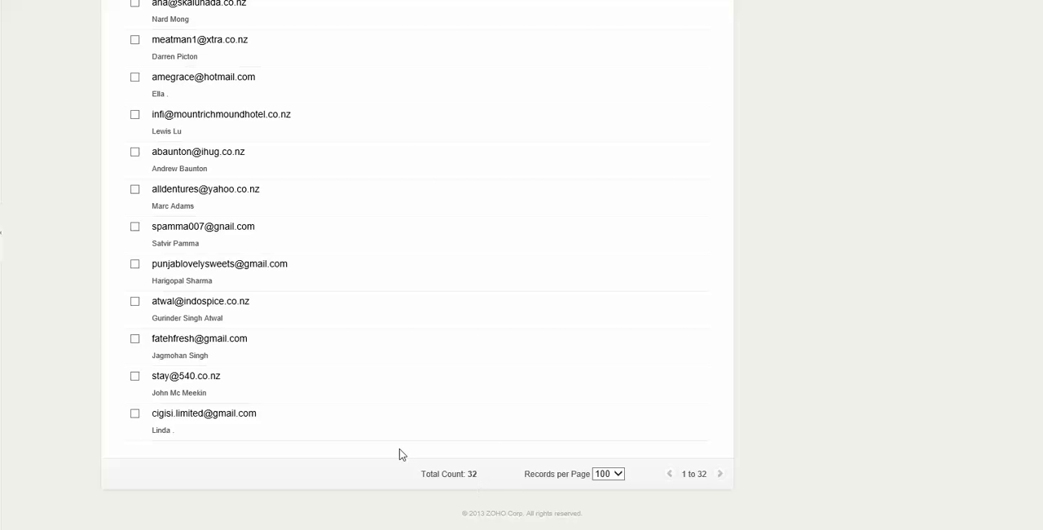
scroll(306, 276, up, 10)
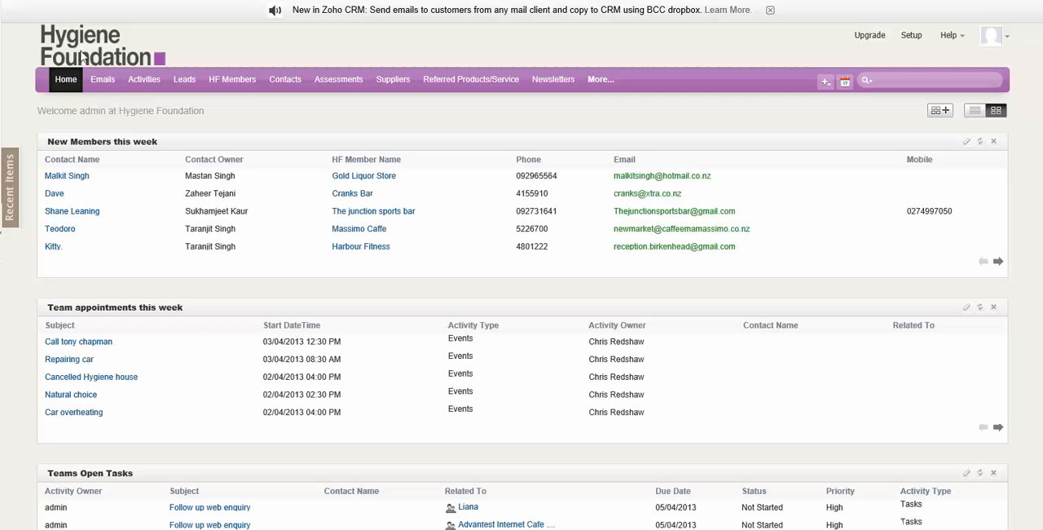
- Switch to Zoho CRM and look through its contacts list to compare it with the synced contacts
click(297, 82)
scroll(540, 249, down, 10)
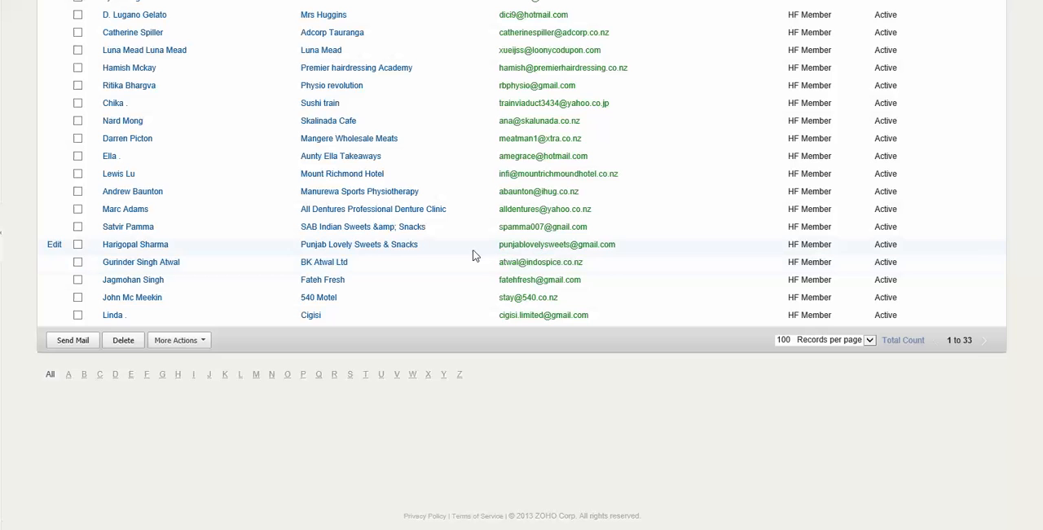
scroll(475, 253, up, 2)
scroll(475, 255, up, 4)
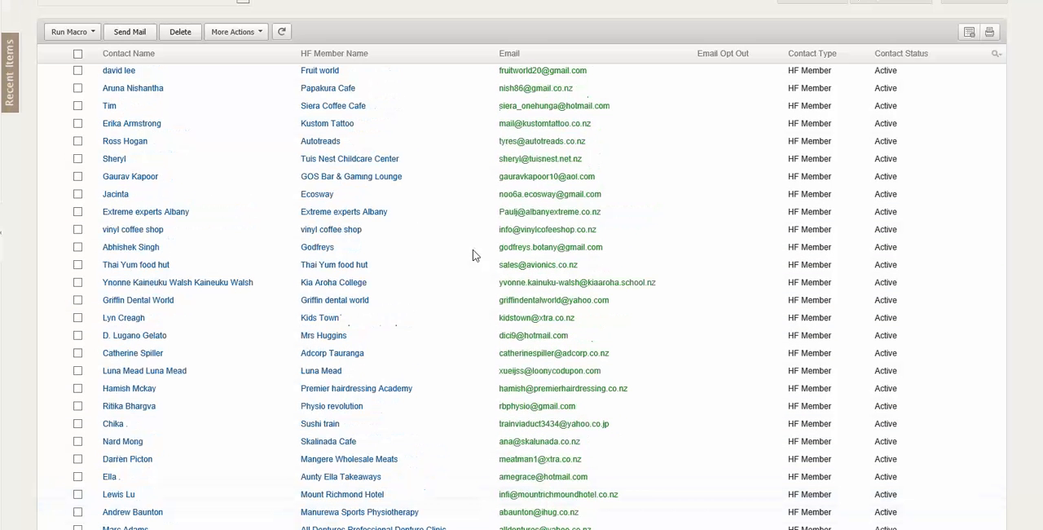